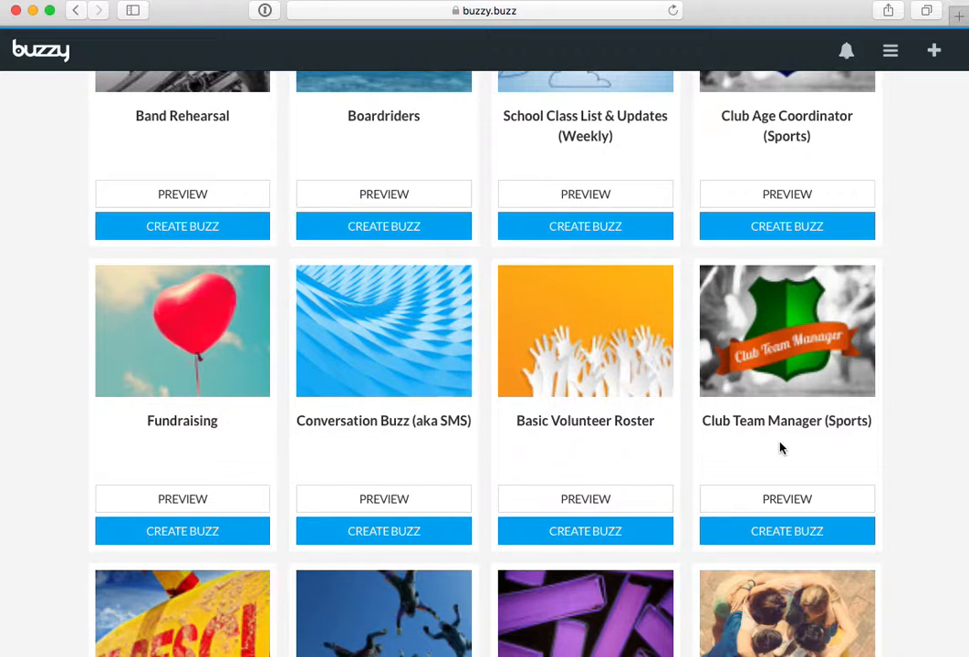
Step: Create a Buzz from the Club Team Manager (Sports) template and look over its sections
click(780, 448)
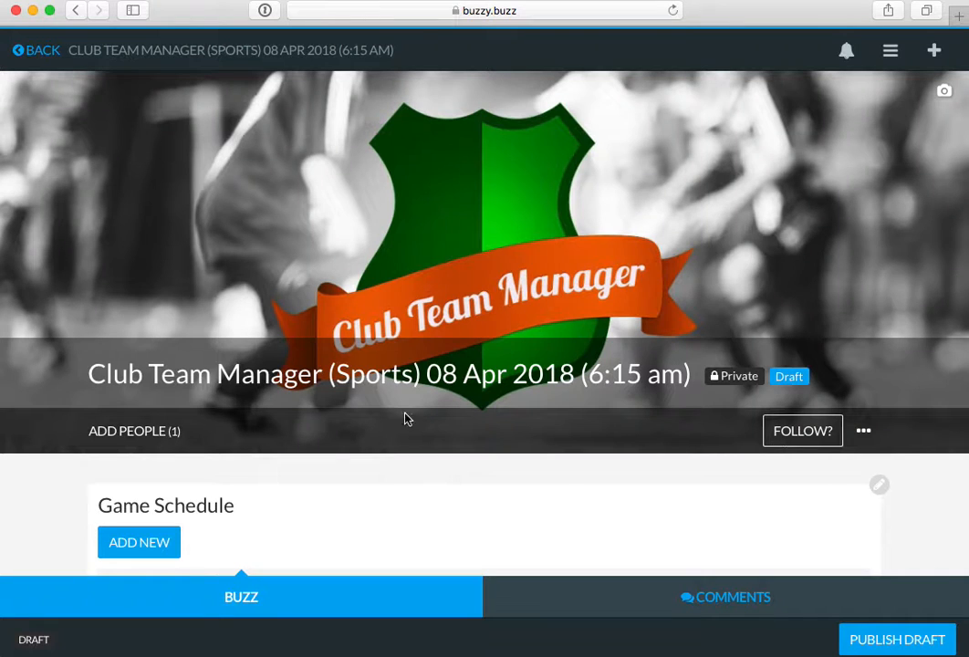
scroll(334, 450, down, 5)
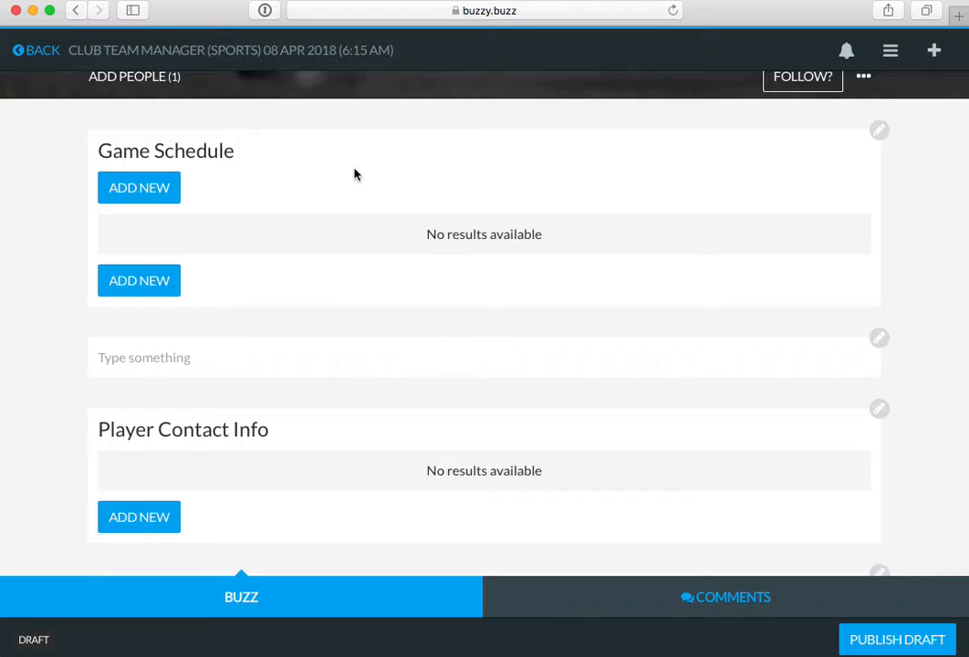
scroll(285, 418, down, 3)
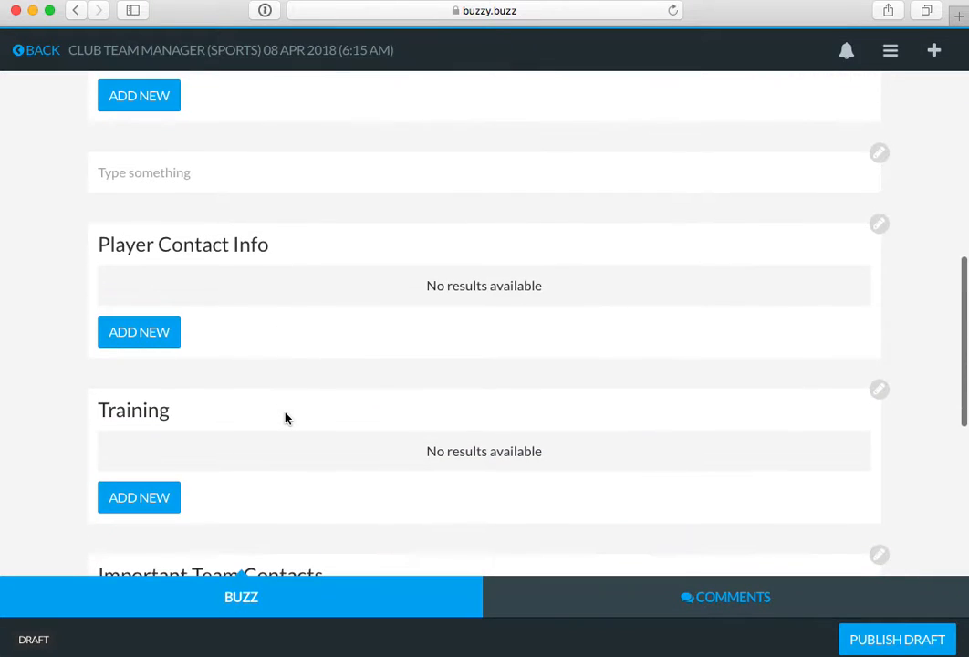
scroll(386, 303, up, 8)
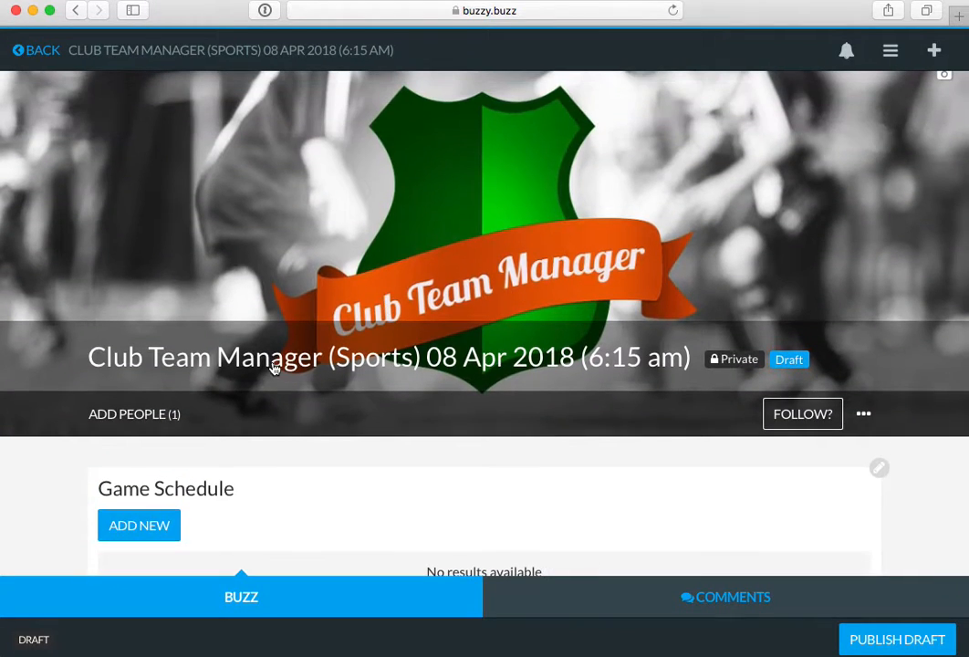
Step: Examine the participant options of the Buzz, including the CSV import of email addresses, without adding anyone
click(132, 414)
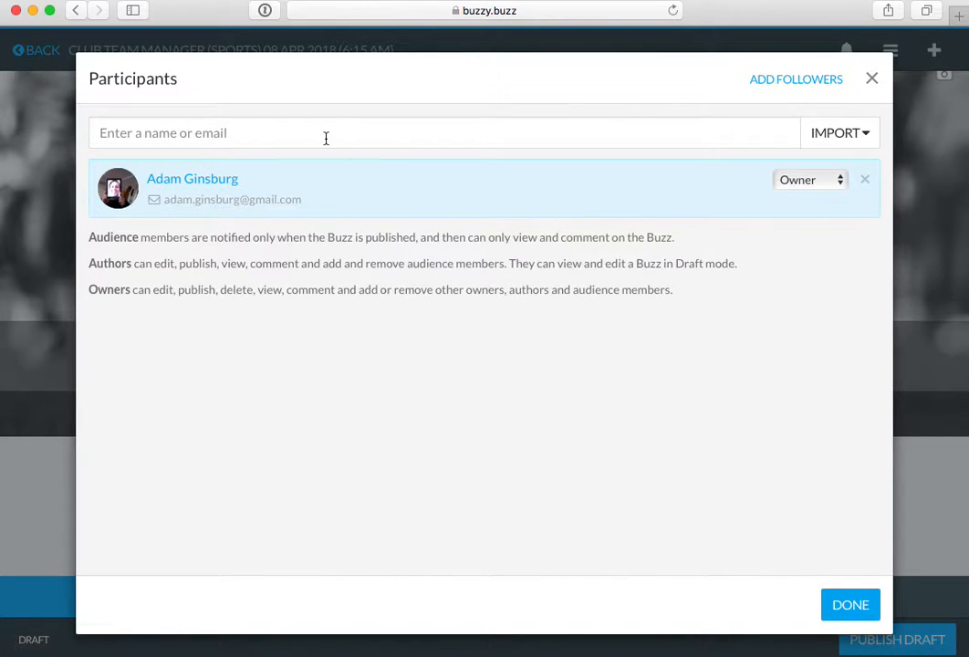
click(242, 139)
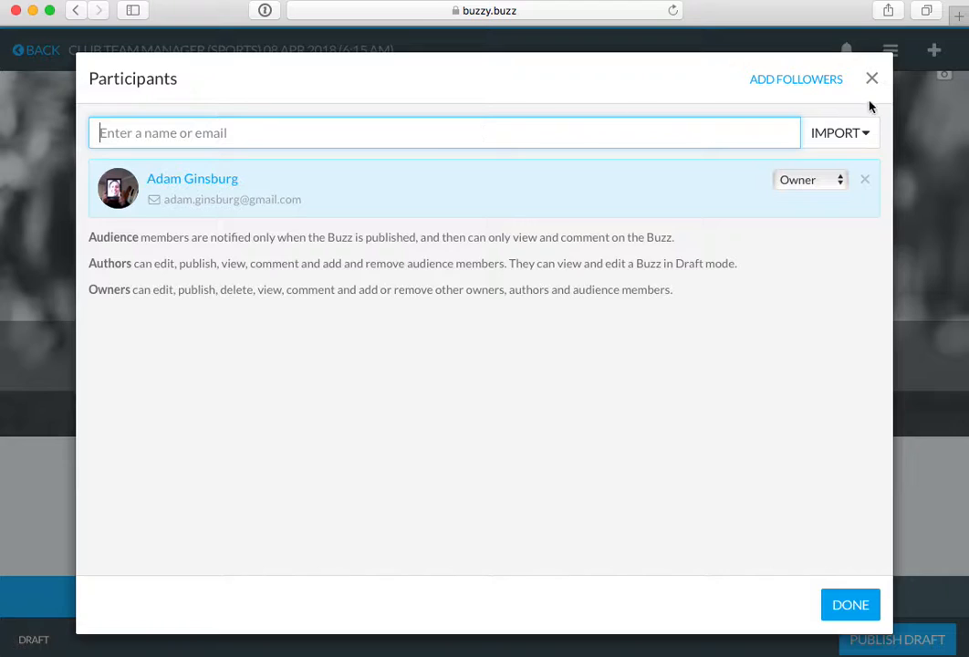
click(871, 132)
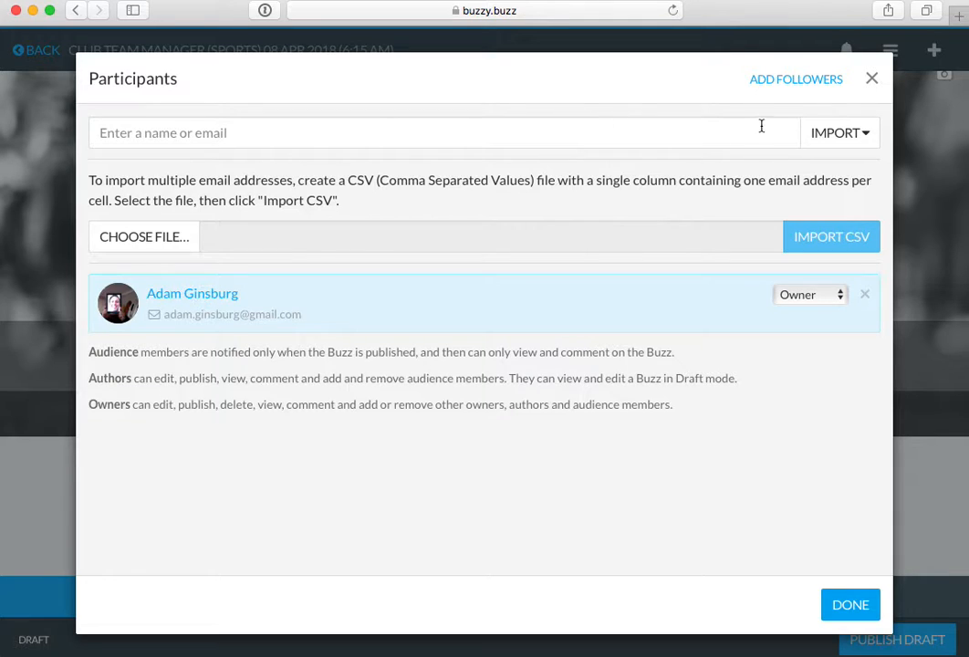
click(873, 80)
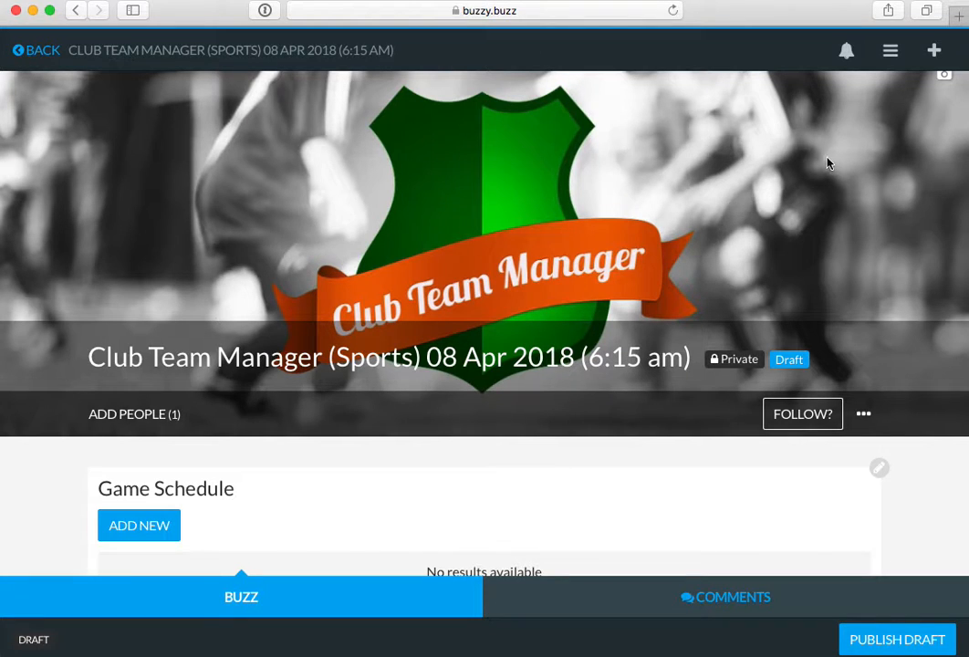
Step: Replace the cover image with the shark photo, the newest JPG in Downloads, uploaded at Large size and positioned at Center
scroll(817, 183, up, 1)
click(945, 94)
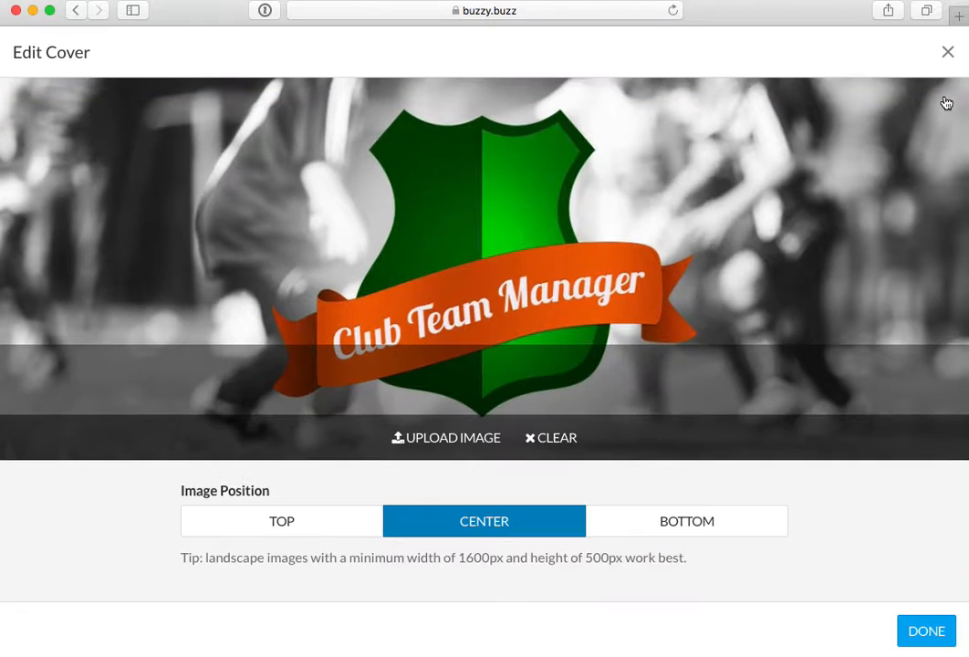
click(452, 438)
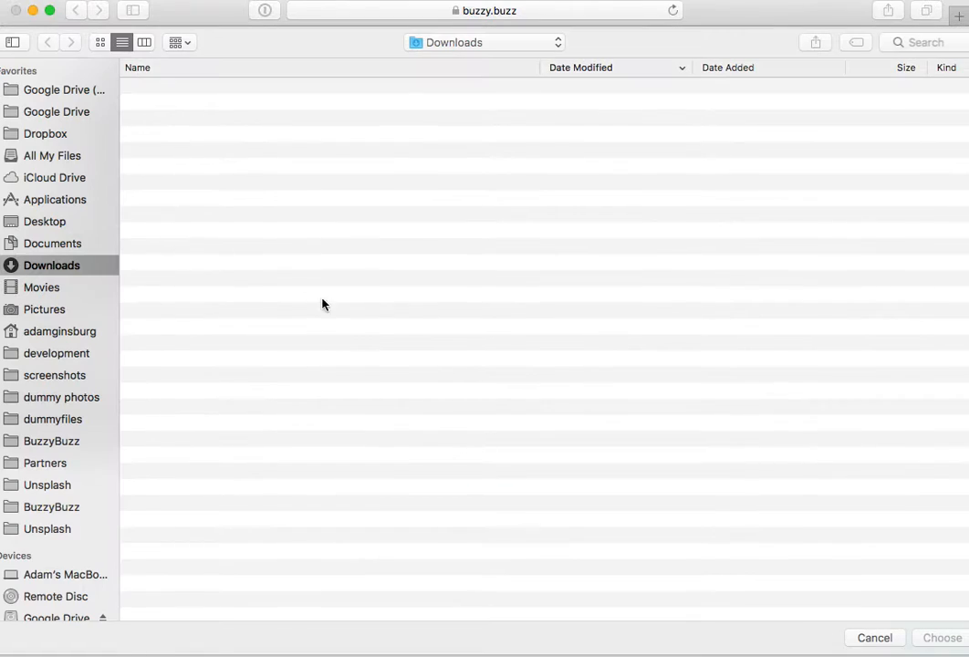
click(182, 87)
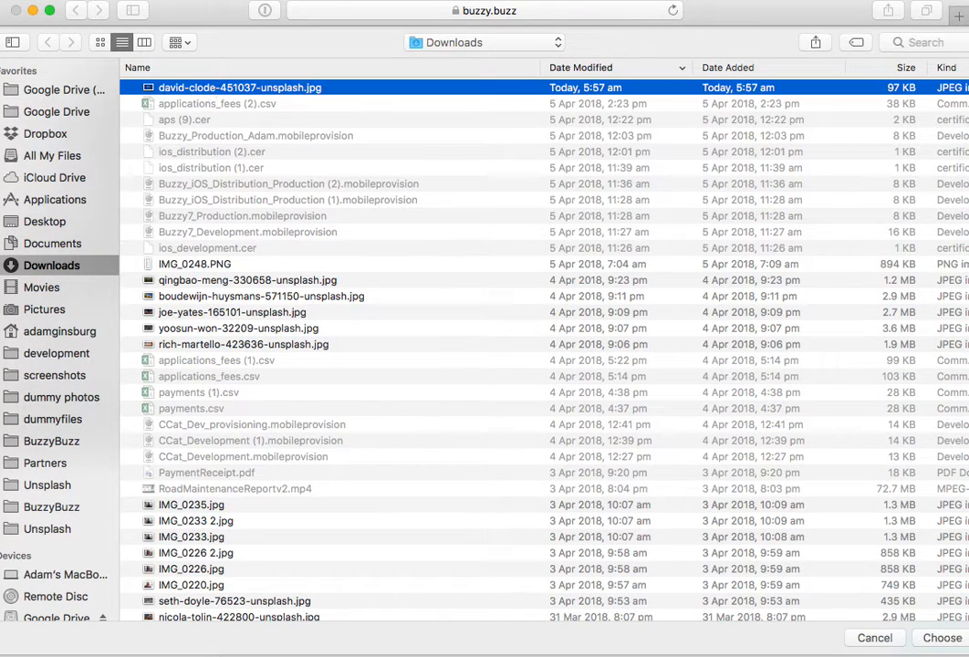
click(940, 643)
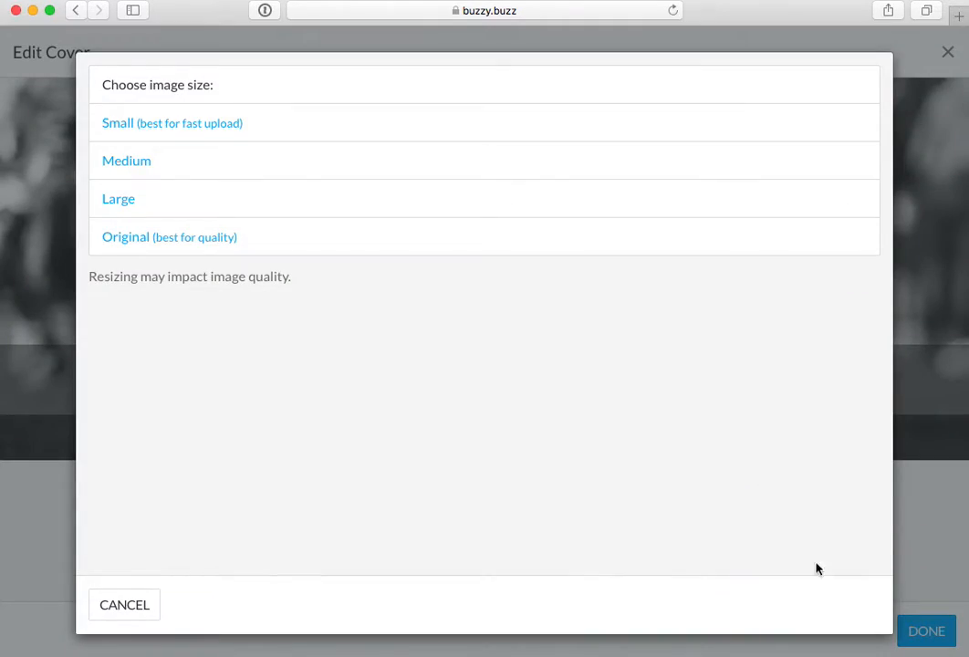
click(177, 209)
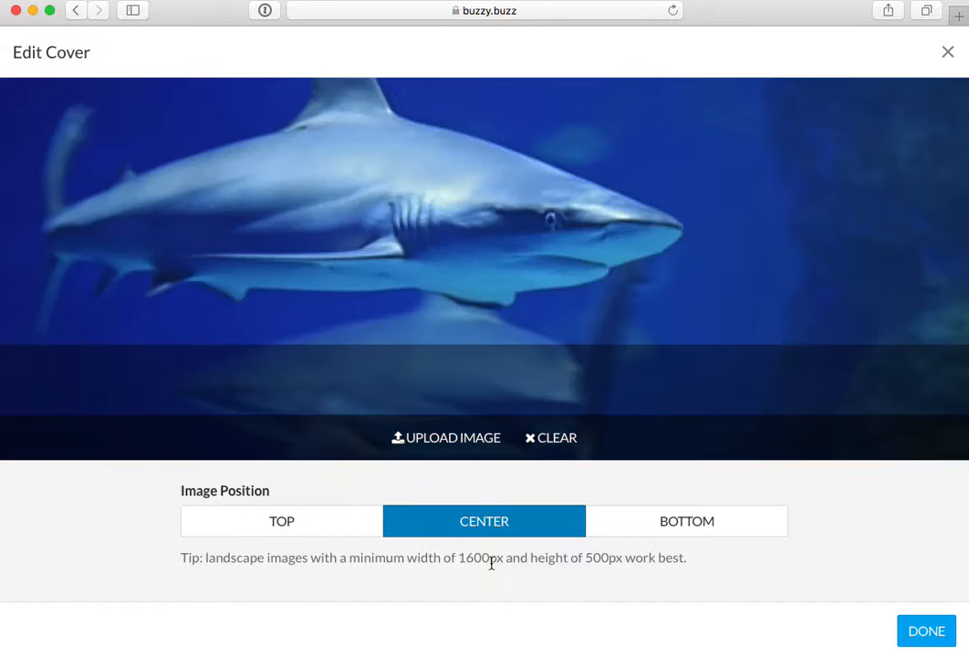
click(927, 631)
Step: Change the Buzz title to Team Sharks in its settings, review the remaining options and save
click(275, 378)
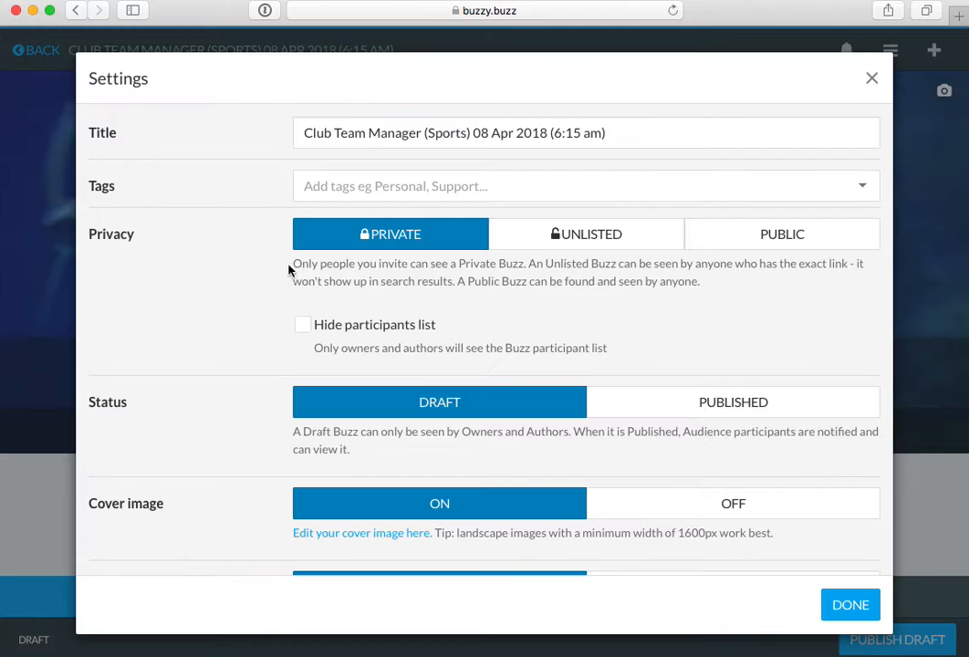
drag(619, 135, 239, 103)
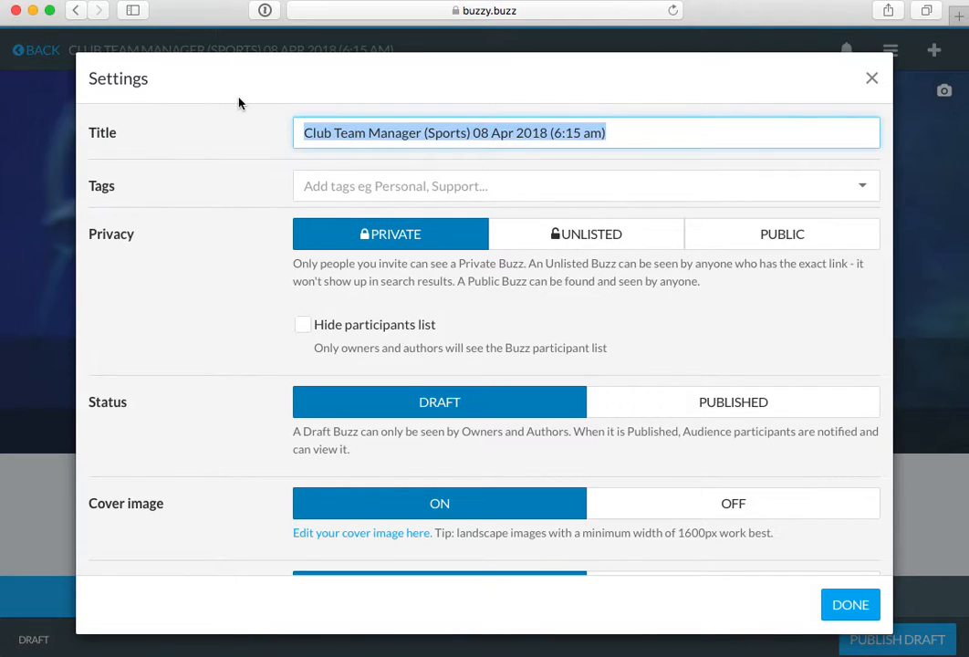
text(Team SHark)
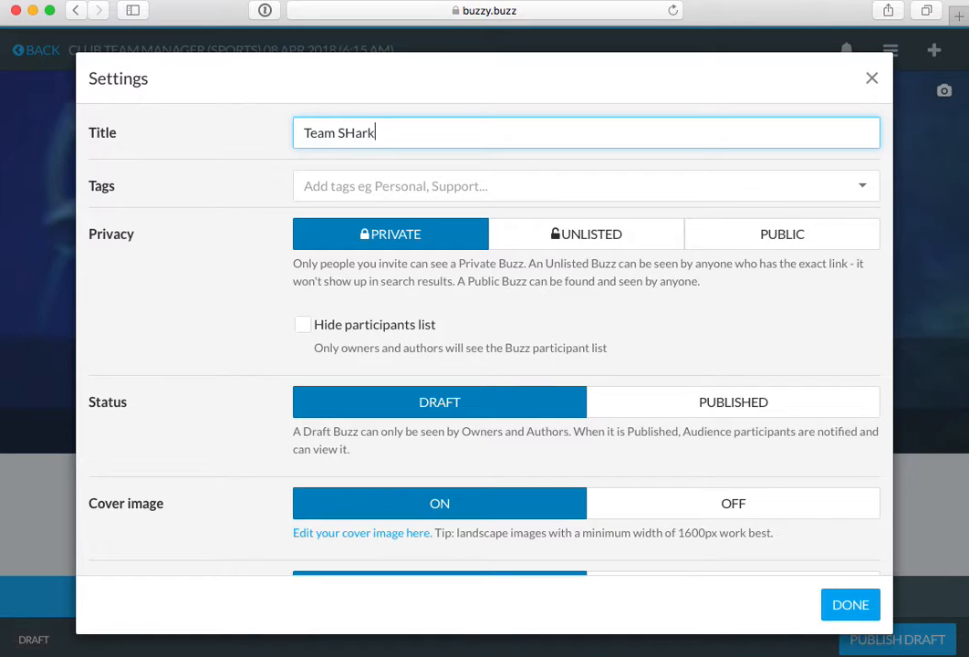
text(s)
scroll(640, 344, down, 5)
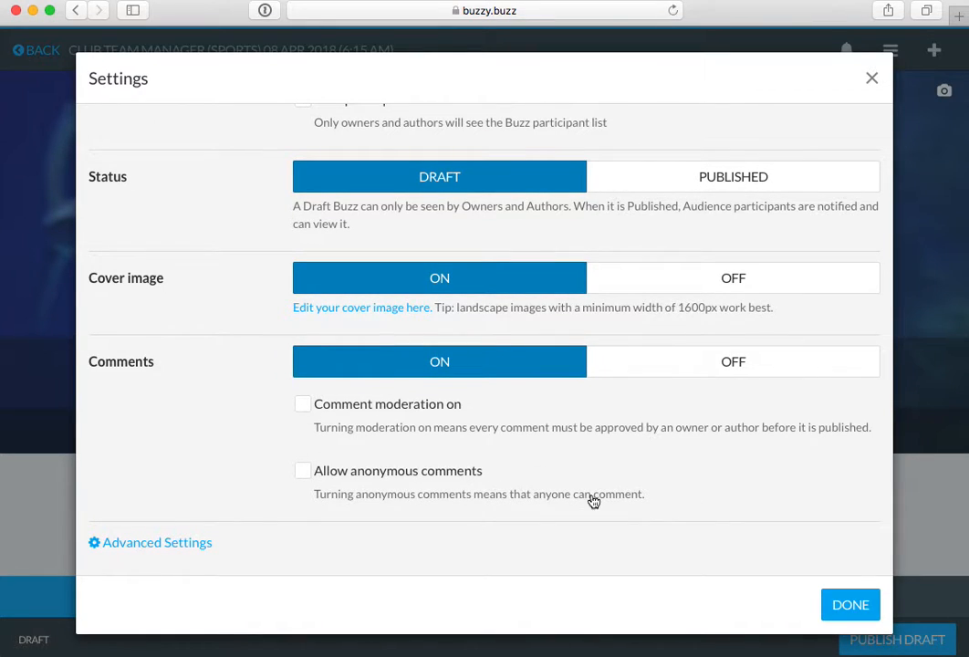
click(857, 618)
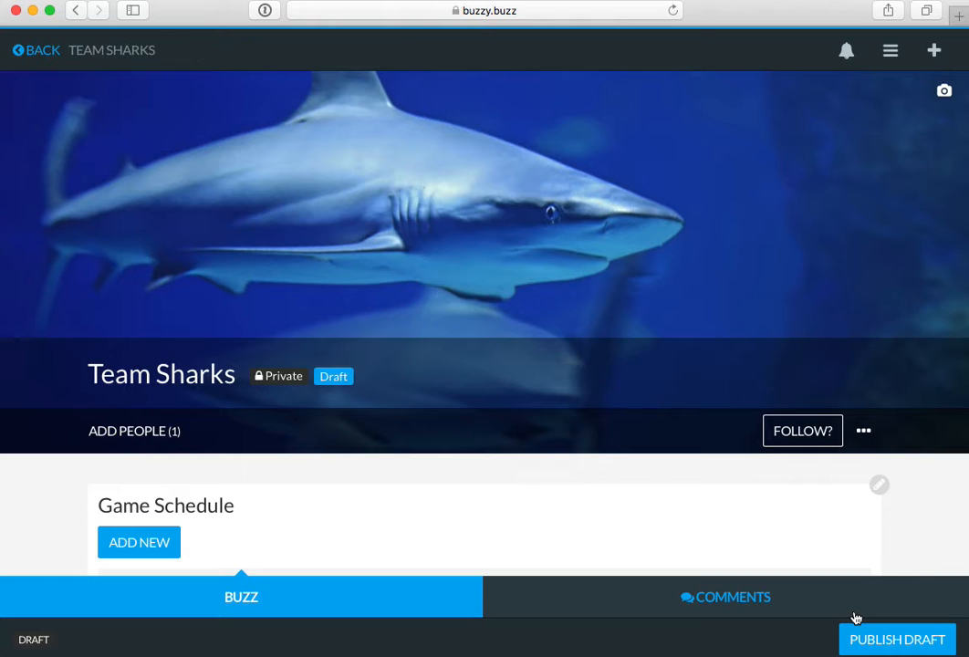
Step: Open the field definitions in the properties of the Game Schedule section
scroll(332, 439, down, 5)
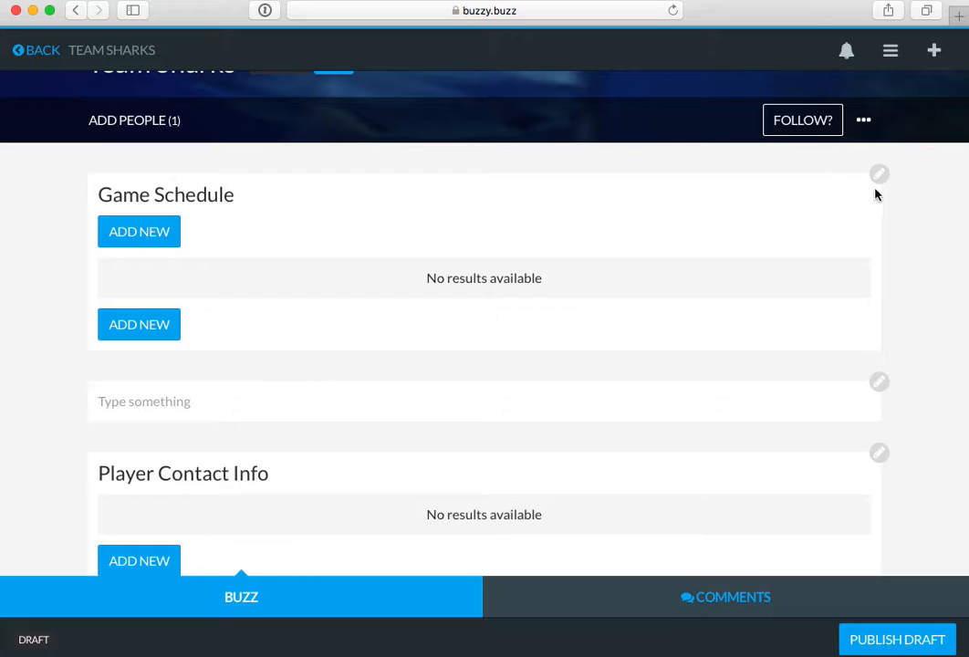
click(880, 179)
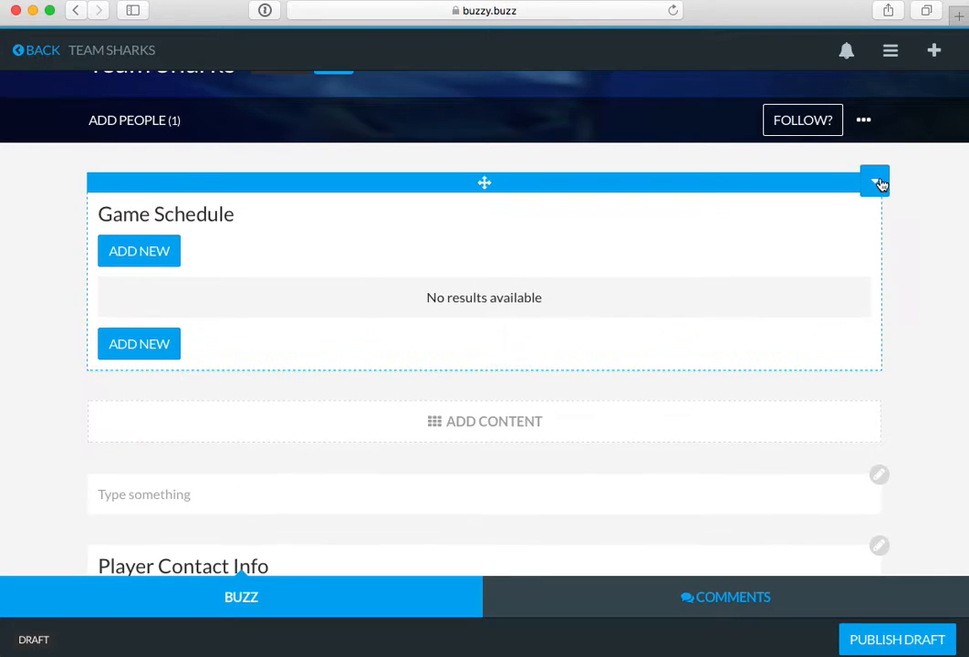
click(874, 182)
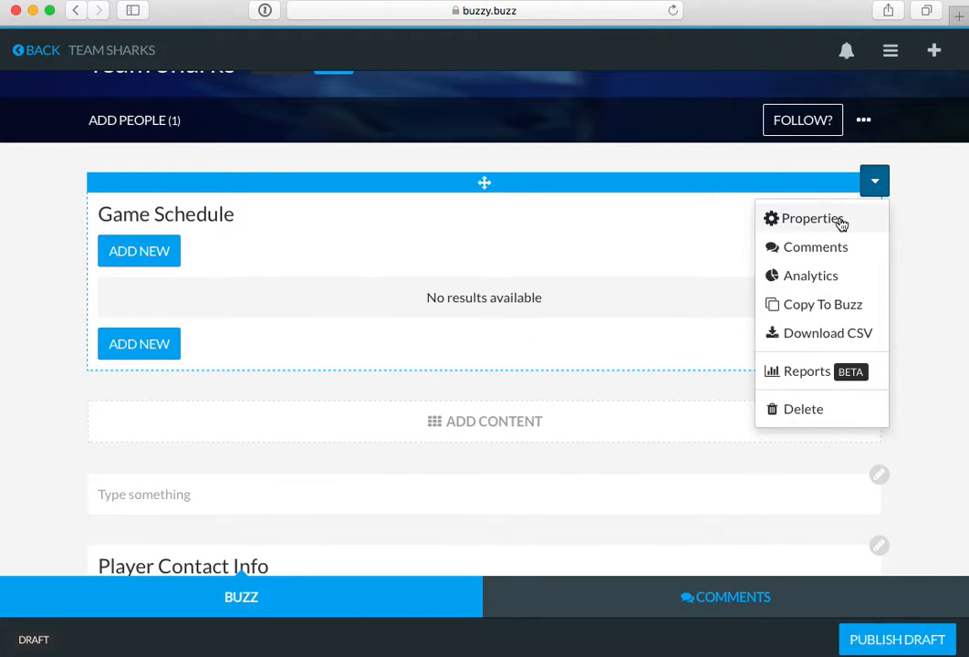
click(794, 223)
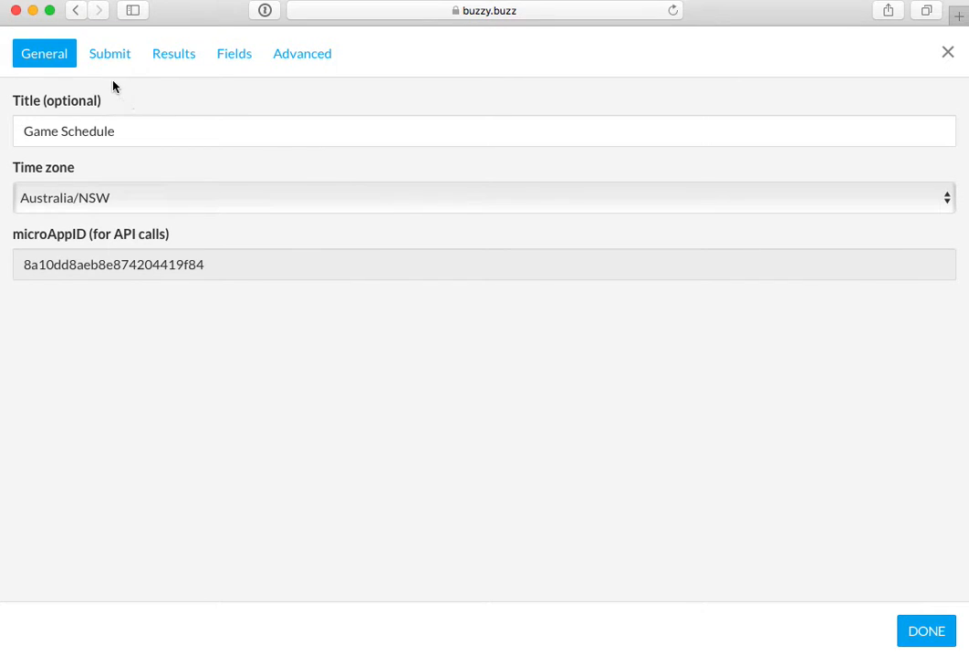
click(247, 59)
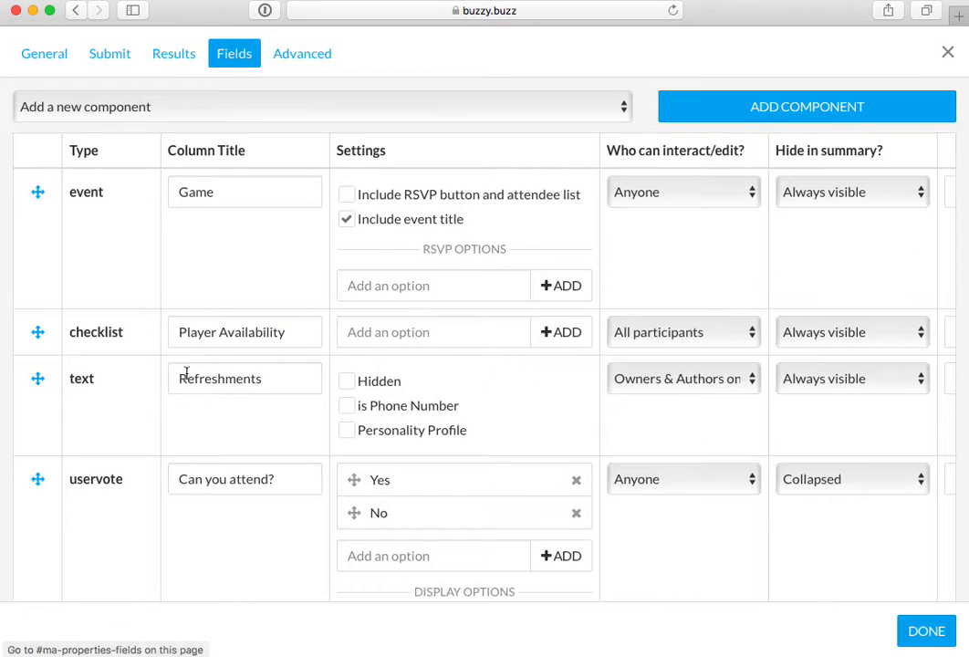
Step: Add two players' first names as options of the Player Availability checklist and save the Game Schedule properties
click(388, 332)
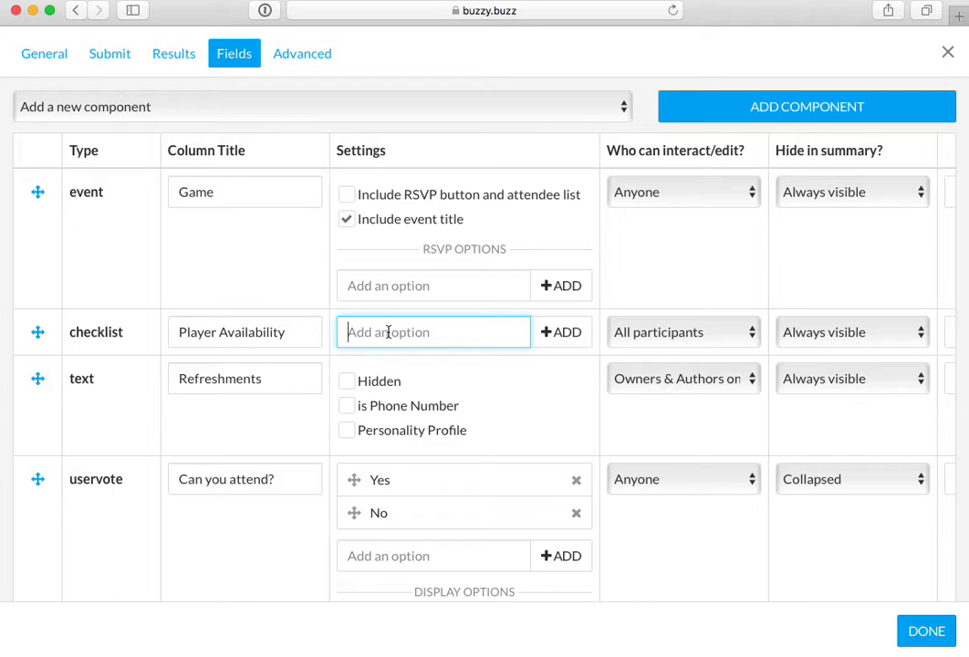
text(Bo)
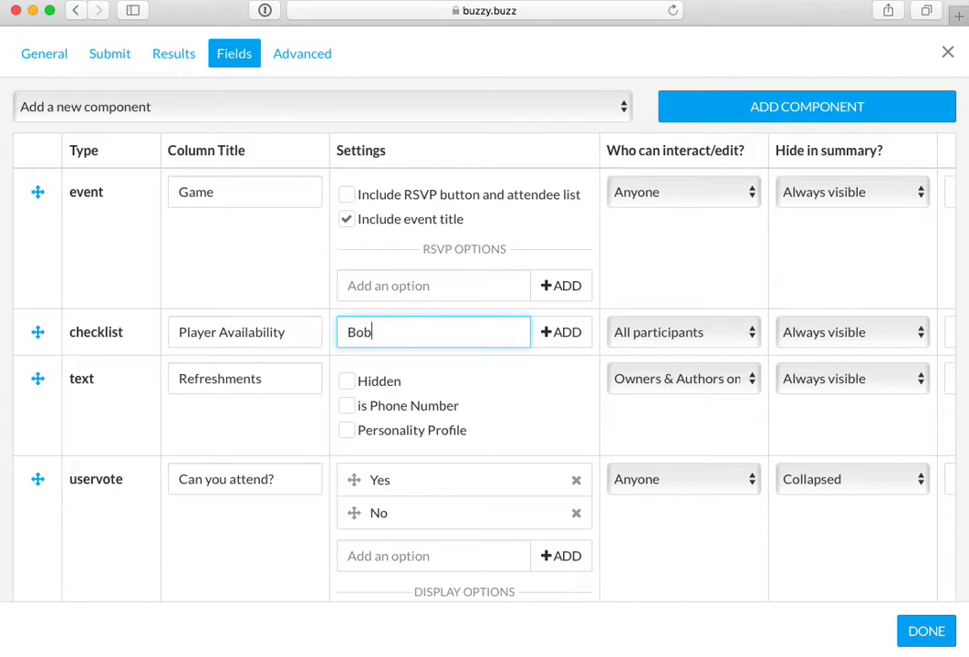
text(b)
click(560, 332)
click(390, 375)
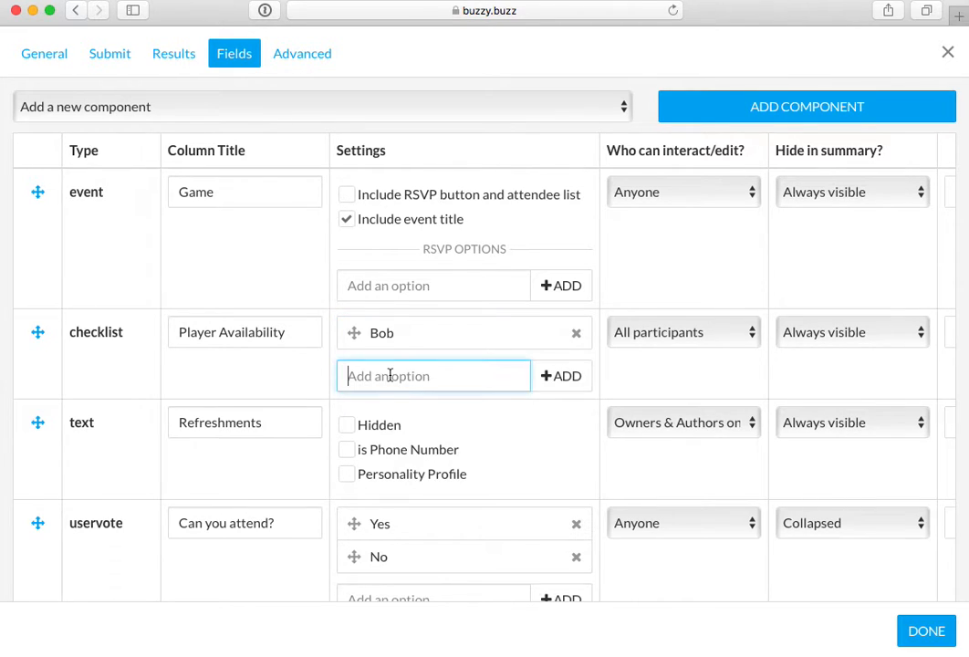
text(Mry)
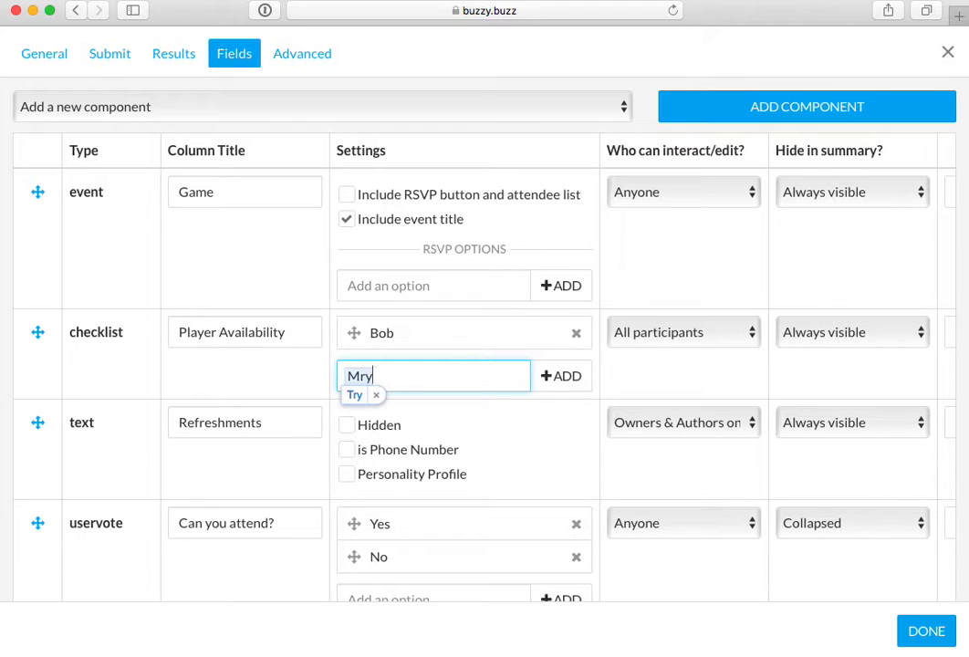
key(BackSpace)
key(BackSpace)
text(a)
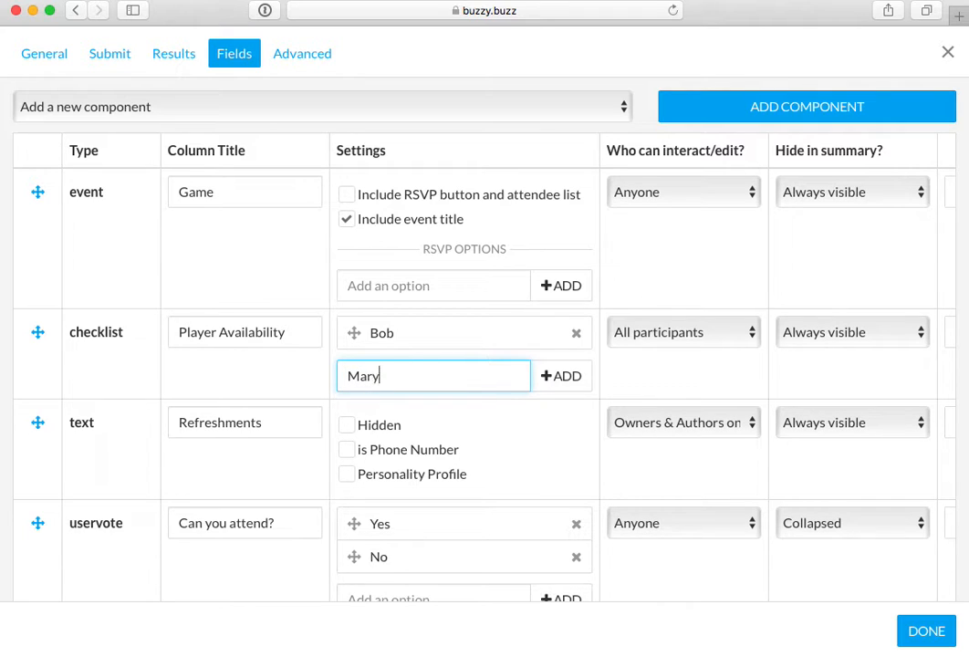
click(571, 376)
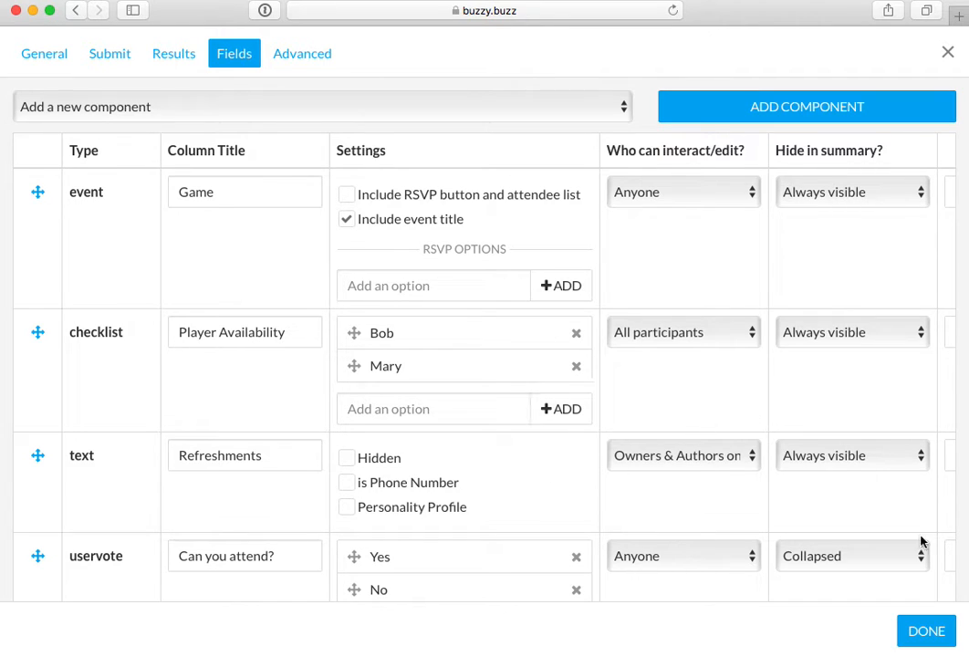
click(925, 641)
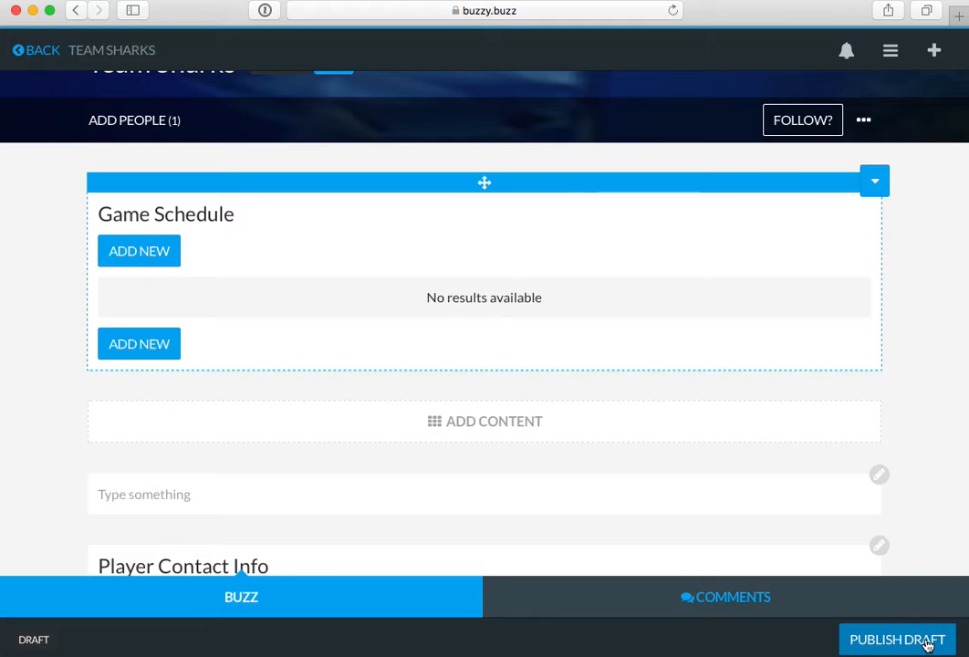
Step: Start a new Game Schedule entry, allow the site to use the current location, and title the game Round 1
click(159, 356)
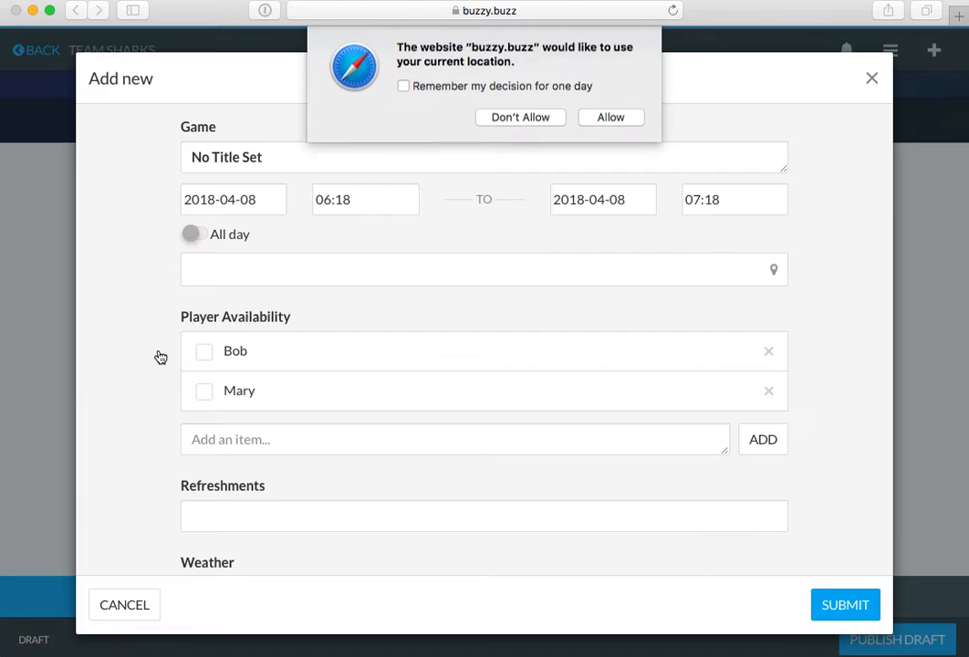
click(611, 123)
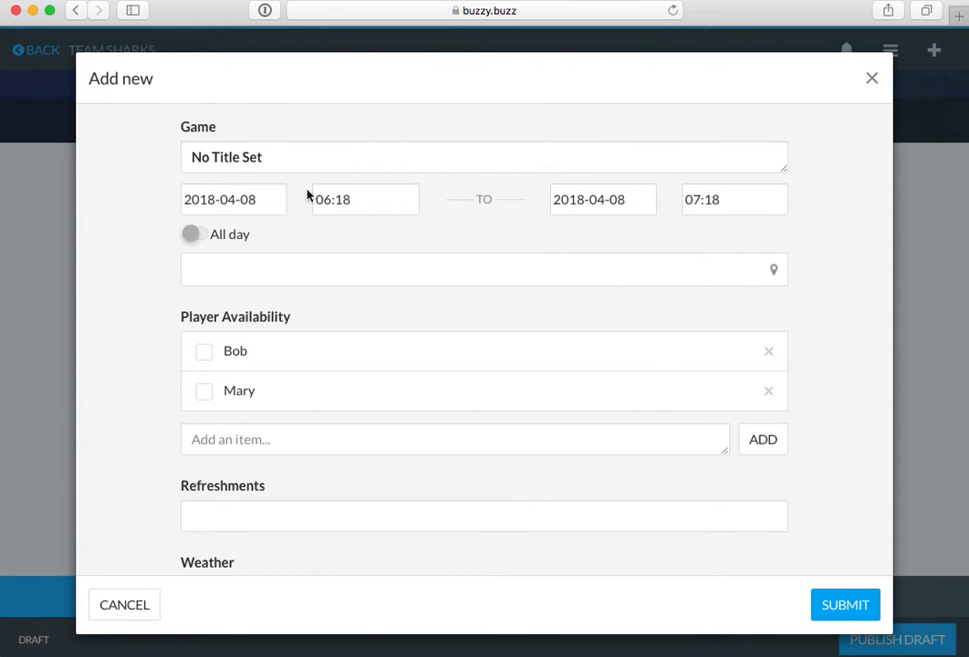
drag(279, 156, 152, 157)
text(Round 1)
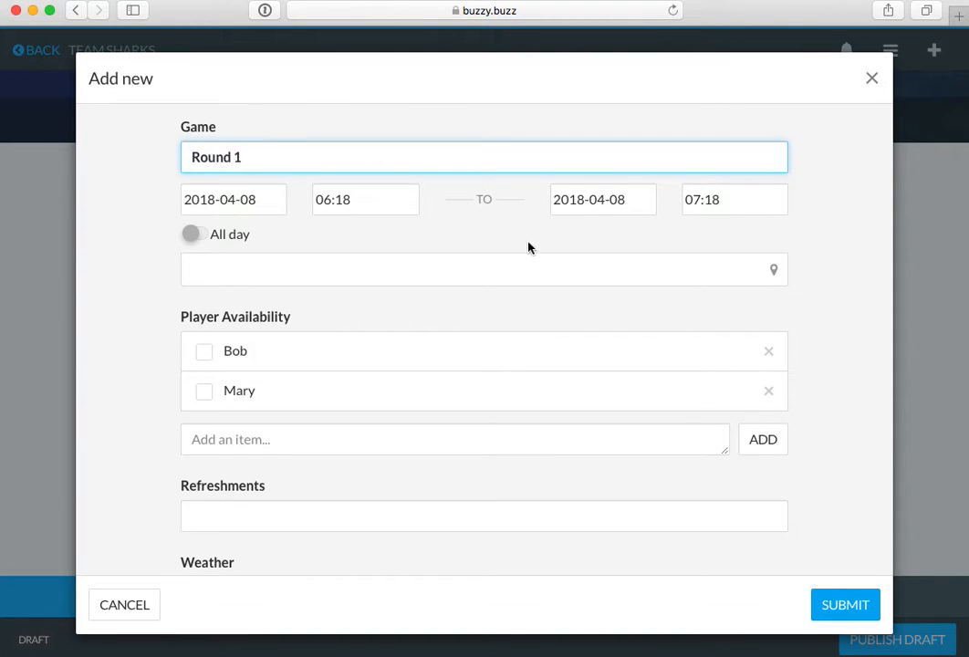
Step: Try to set the Round 1 game's location by marking the park beside Parliament House on the map and inserting it
click(256, 276)
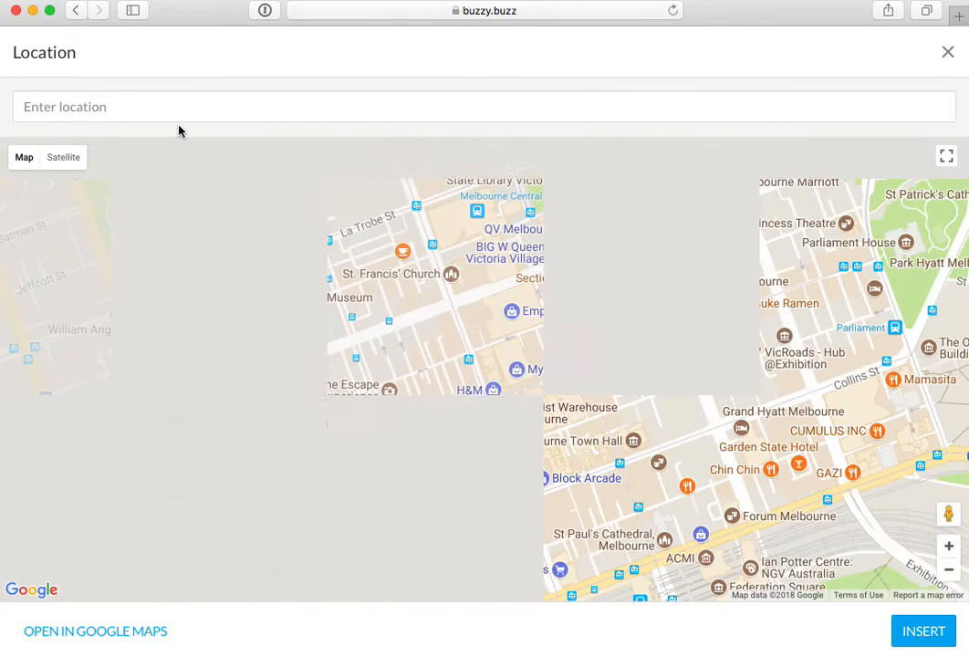
click(449, 275)
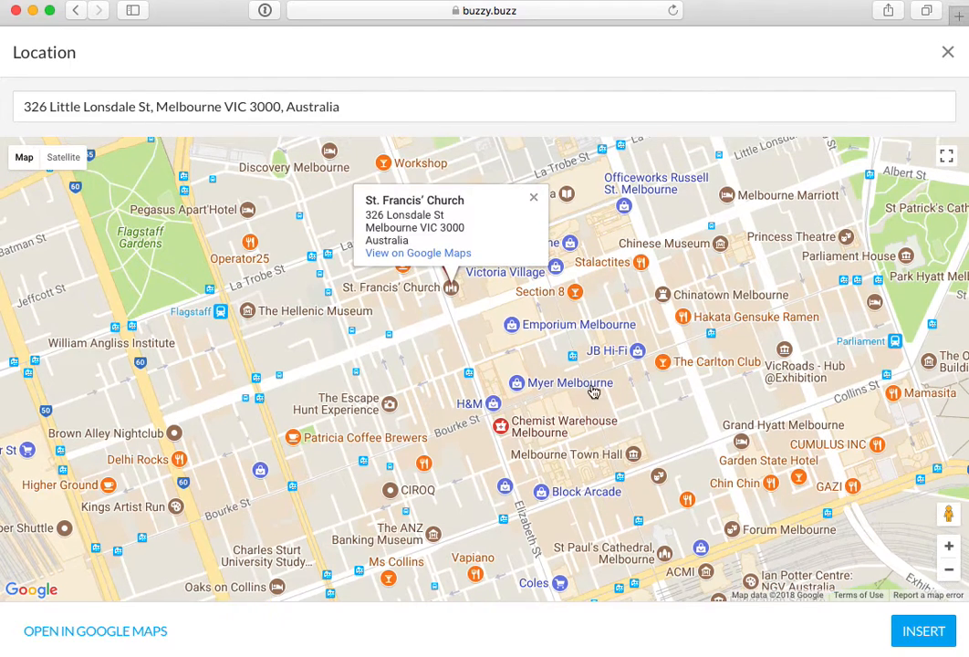
click(643, 314)
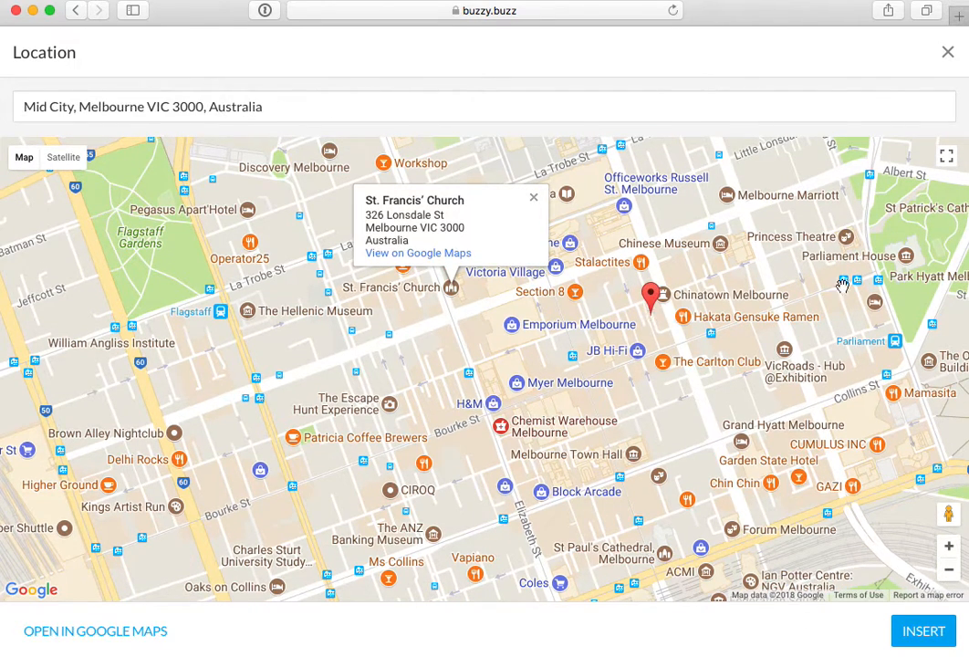
click(949, 181)
click(944, 226)
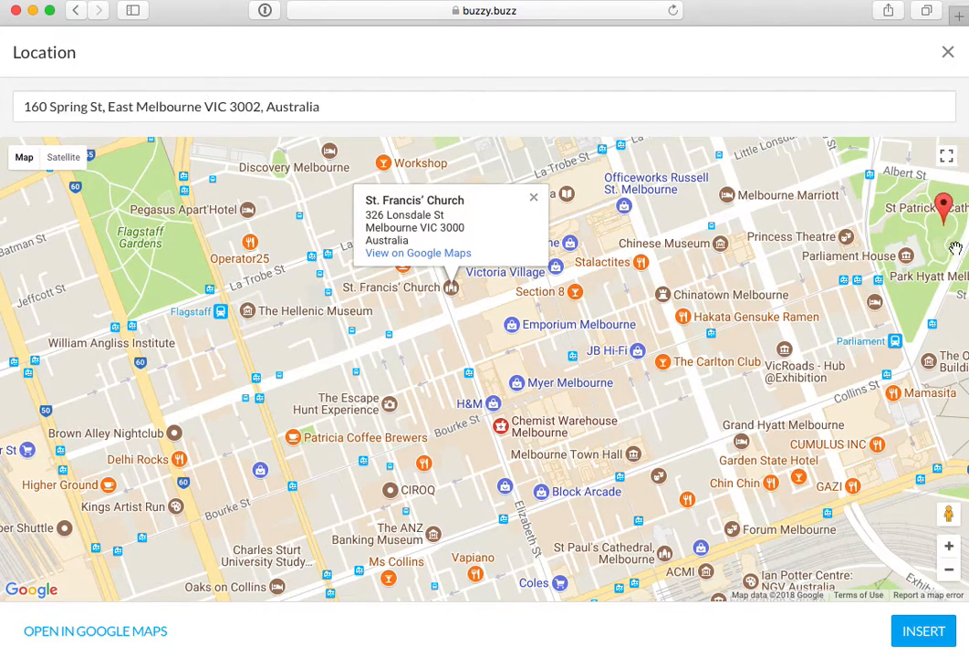
click(922, 632)
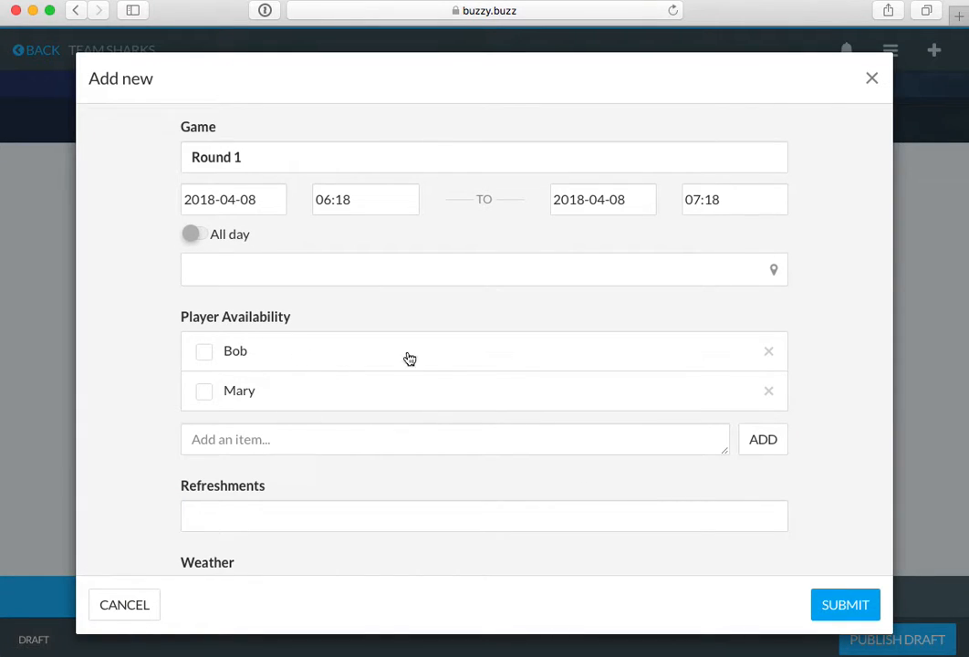
Step: Try again to insert a map location for the Round 1 game, marking a spot in the Parliament area
click(689, 272)
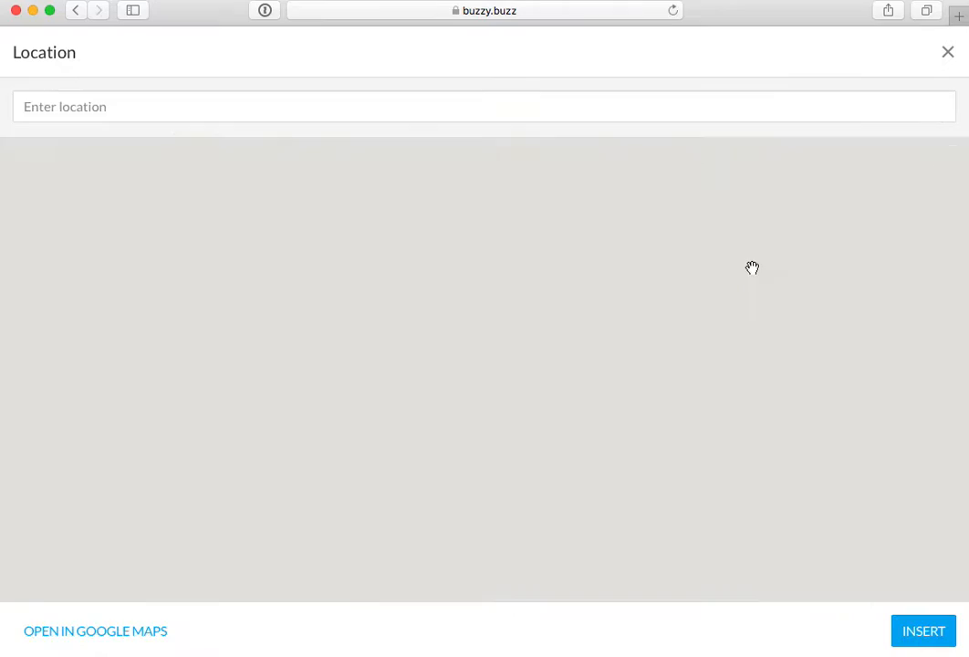
click(909, 316)
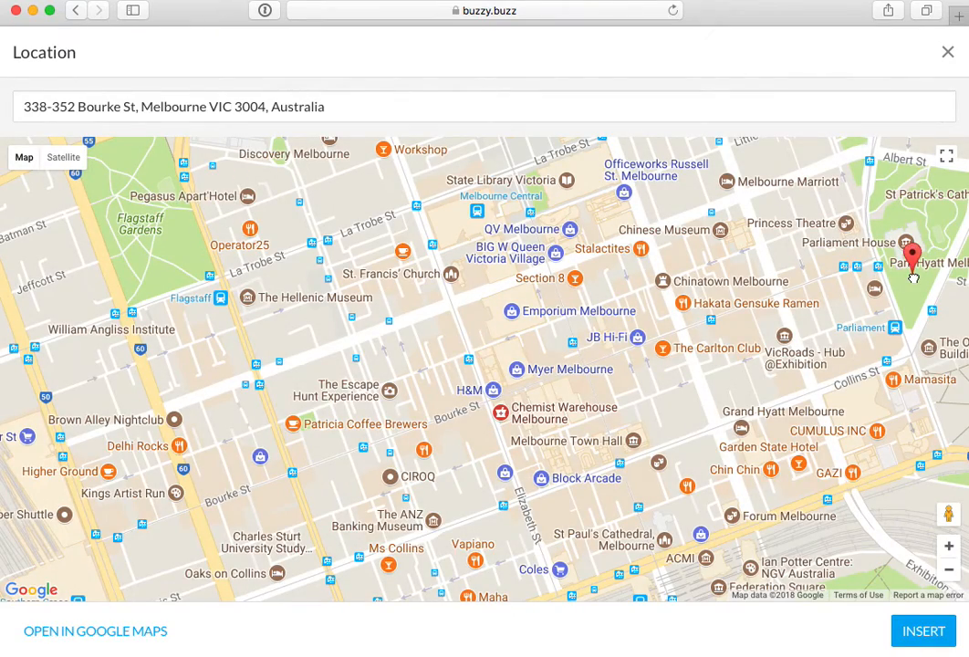
scroll(908, 365, up, 1)
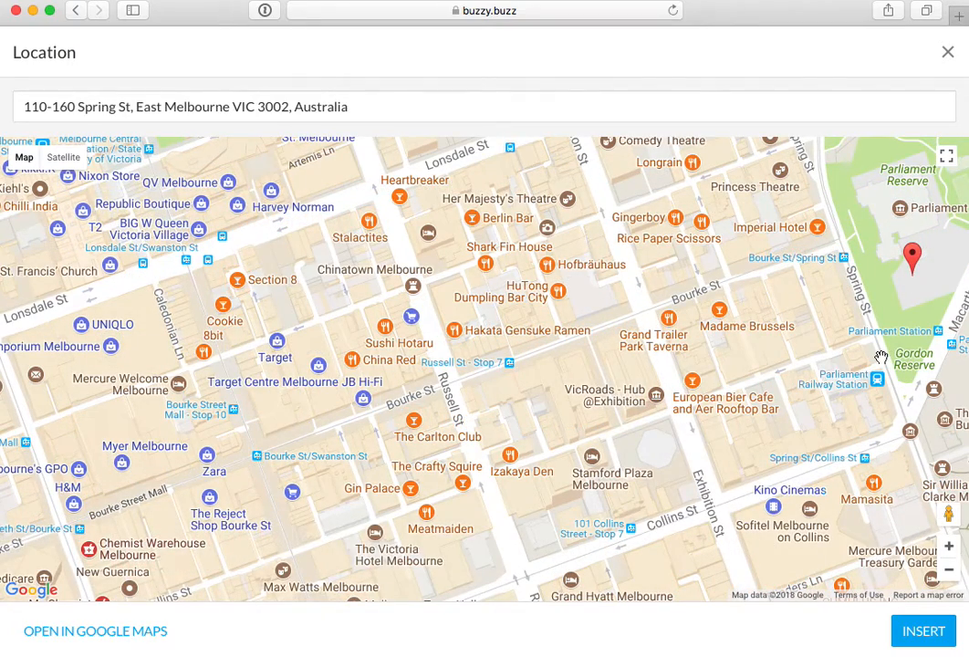
click(833, 390)
click(913, 632)
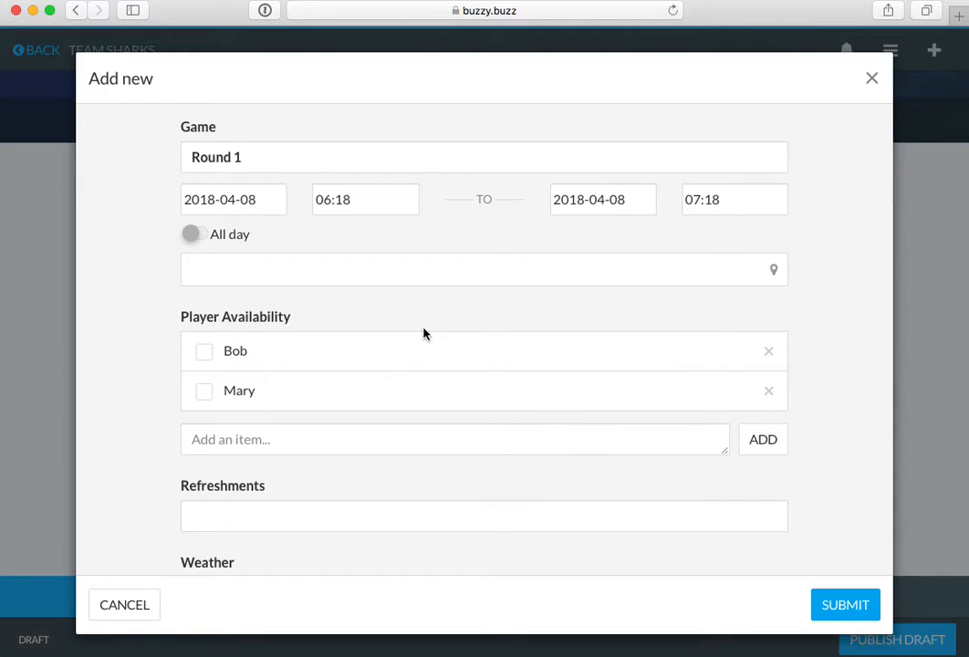
Step: Mark both players as available for the Round 1 game, leave Refreshments empty and submit the entry
scroll(310, 411, down, 2)
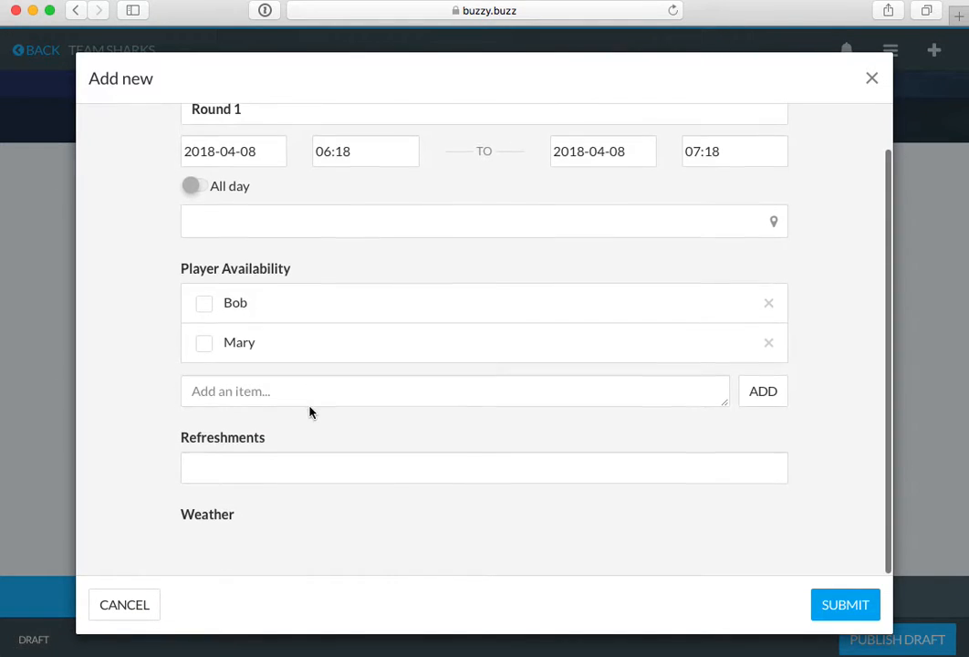
click(206, 308)
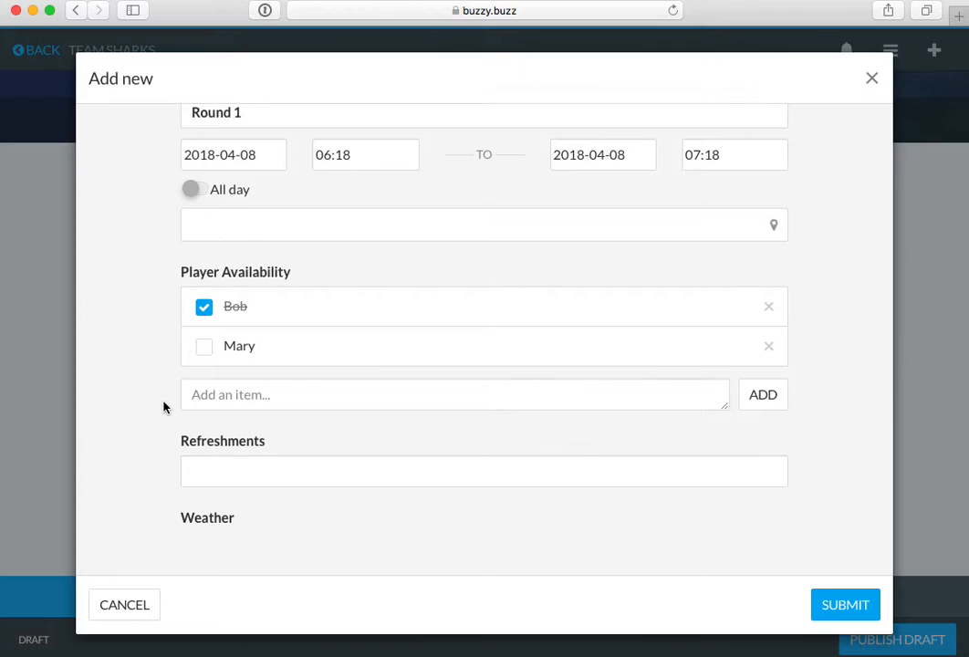
click(203, 350)
click(238, 477)
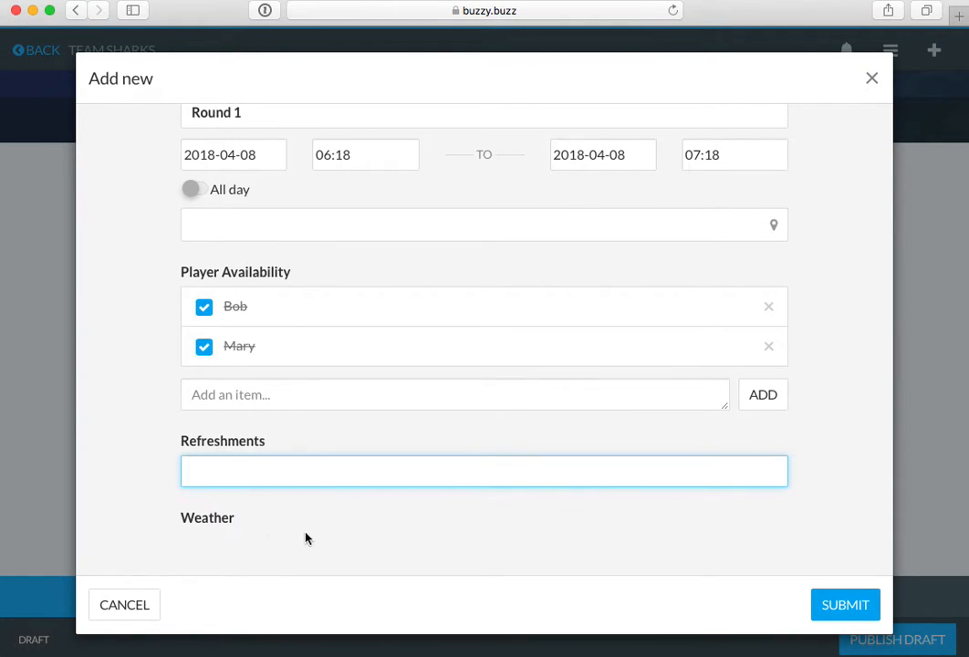
click(842, 607)
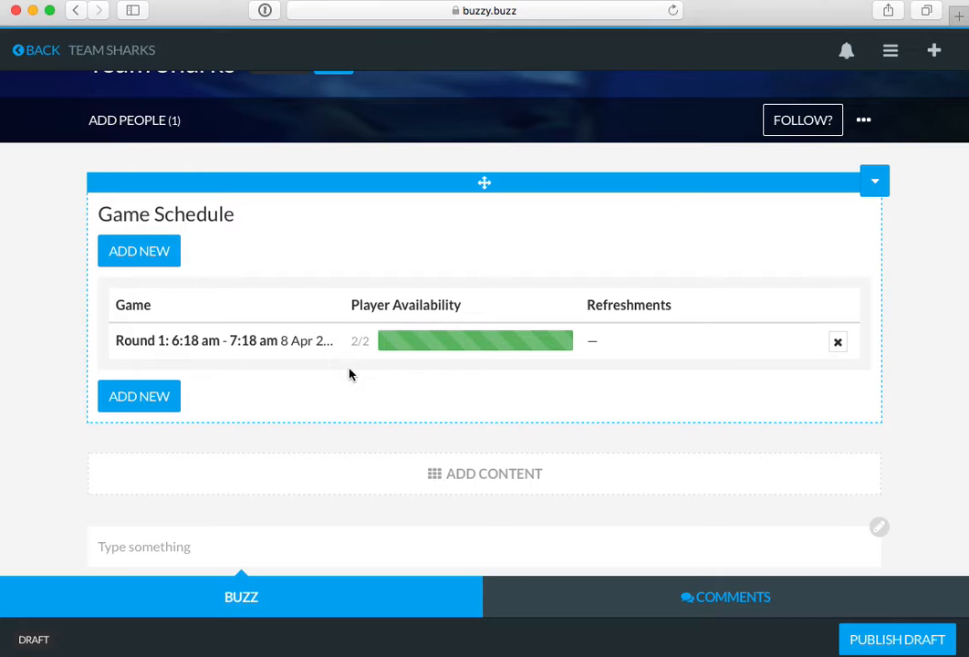
Step: Open a new Player Contact Info entry to view its fields, and close it without submitting
scroll(321, 384, down, 3)
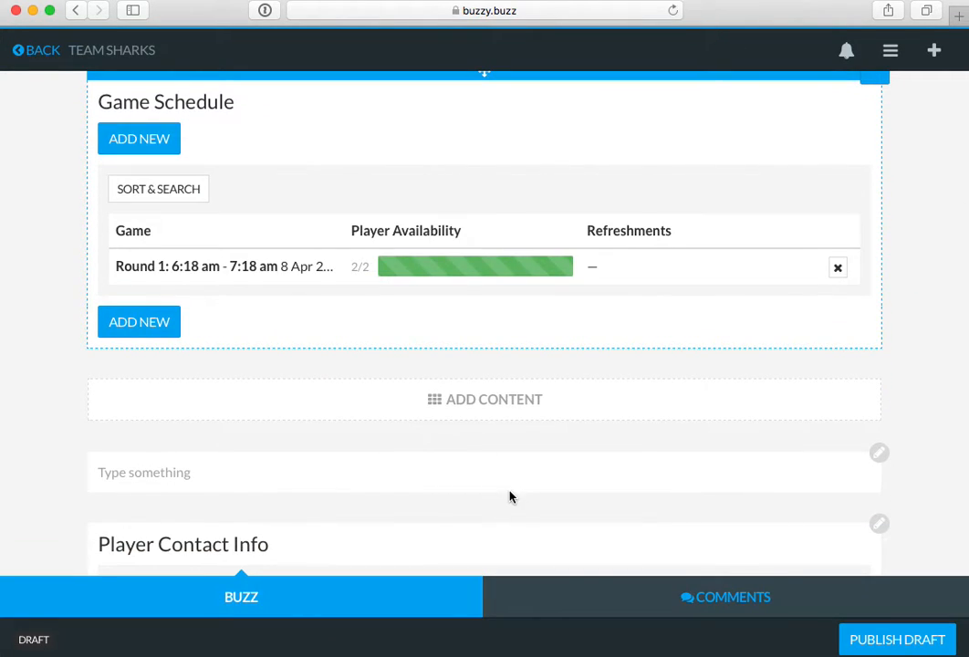
scroll(511, 496, down, 5)
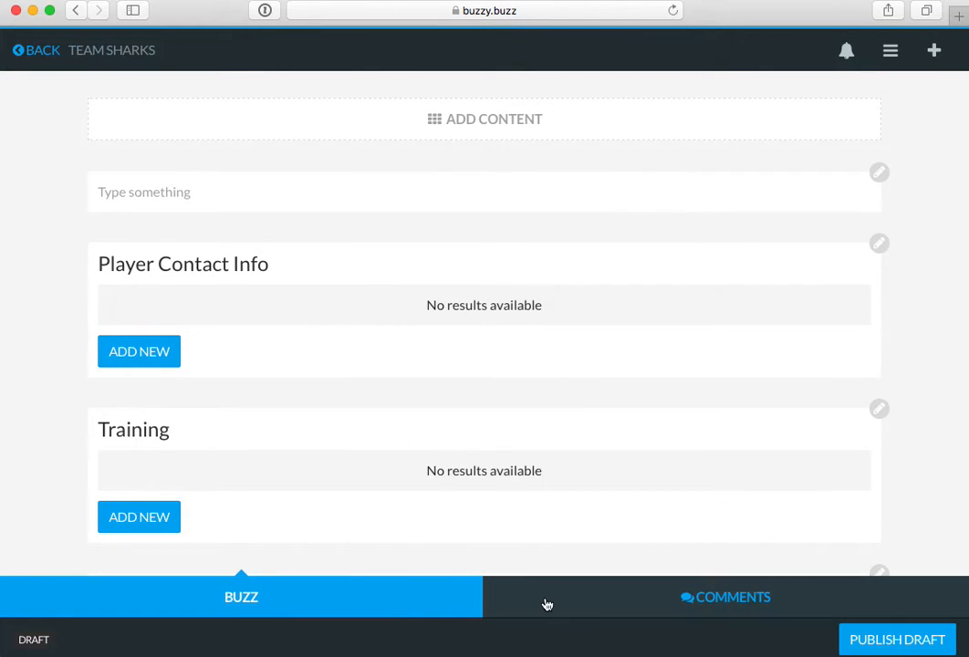
click(136, 362)
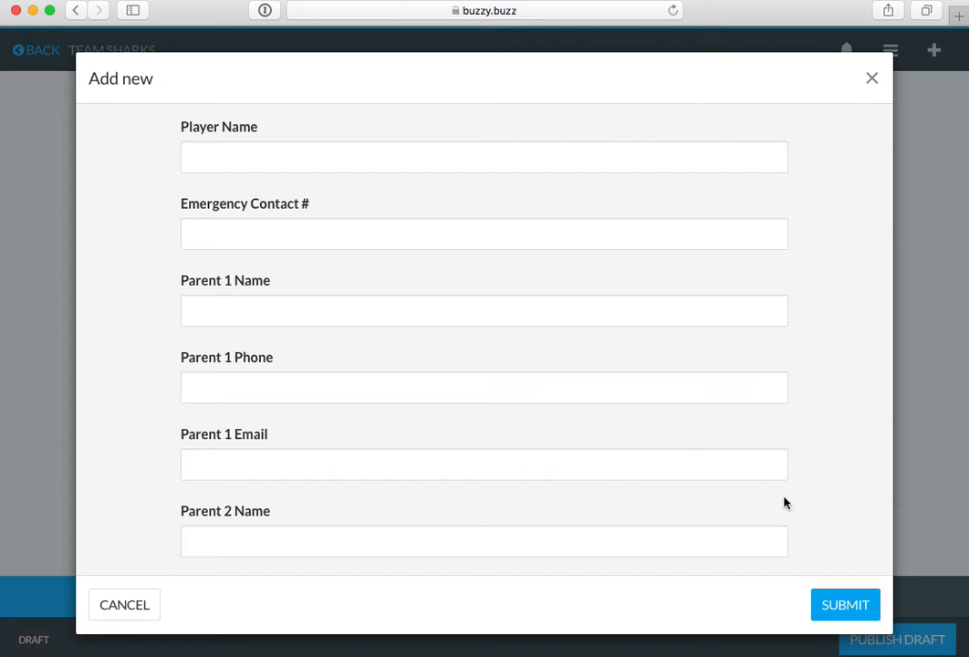
click(873, 82)
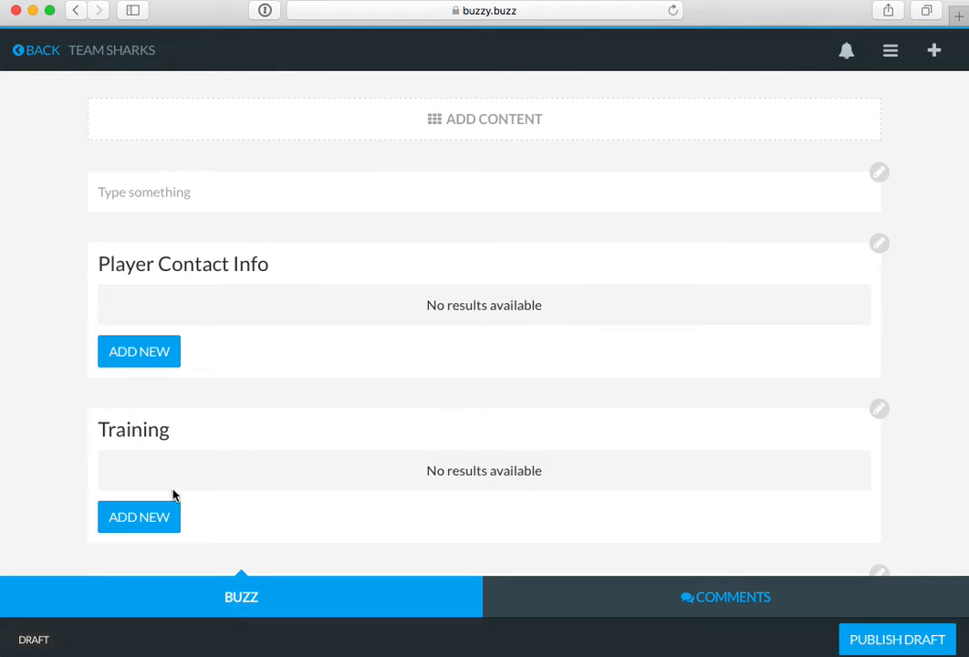
Step: Look through the remaining sections from Training to Docs & Links and Notes, and return to the Team Sharks cover
scroll(357, 466, down, 5)
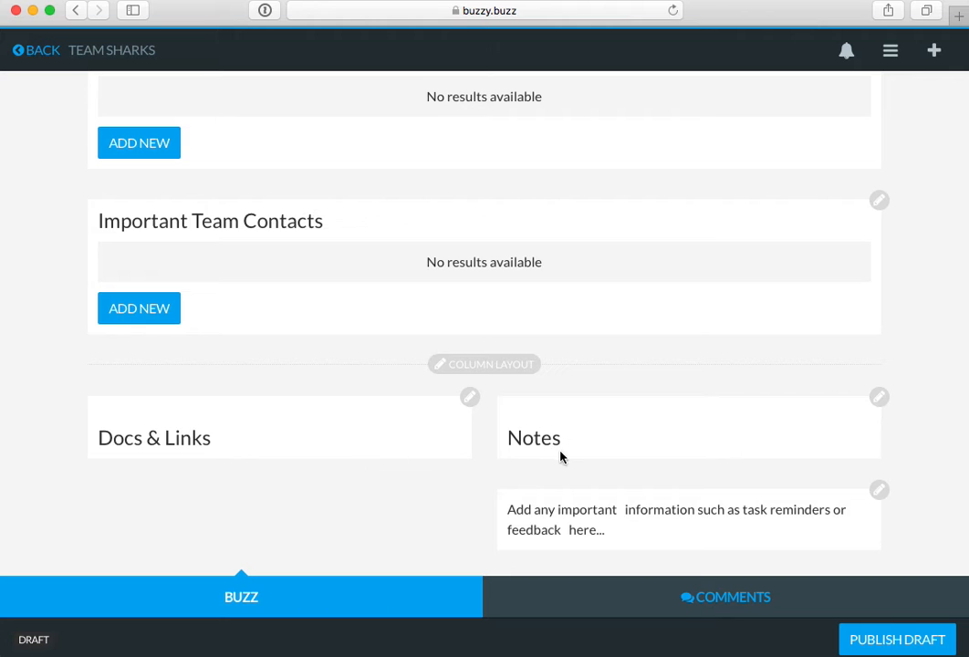
scroll(442, 363, up, 15)
scroll(442, 363, up, 3)
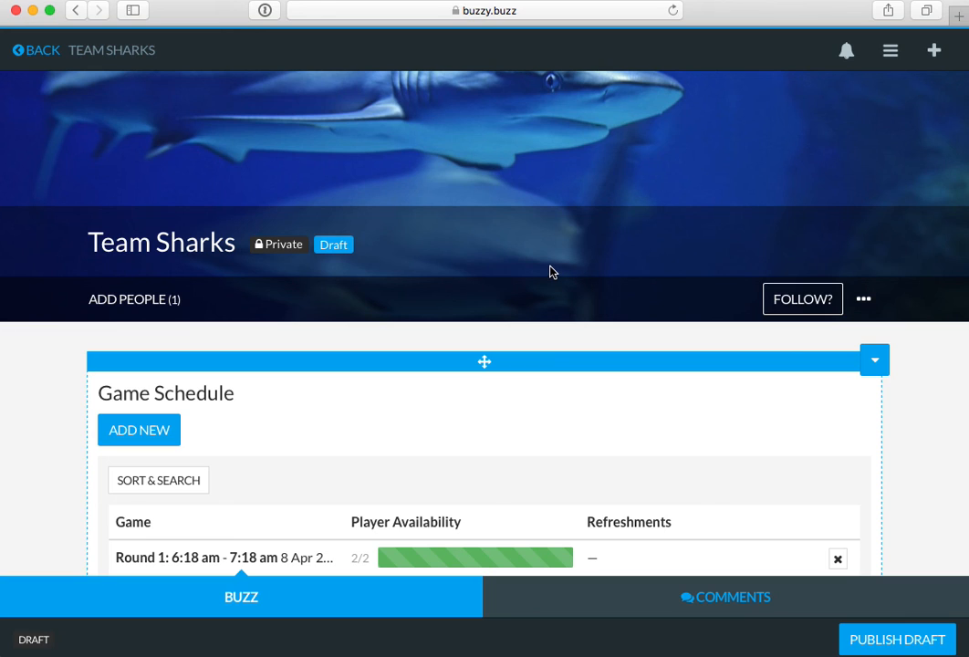
key(super+Tab)
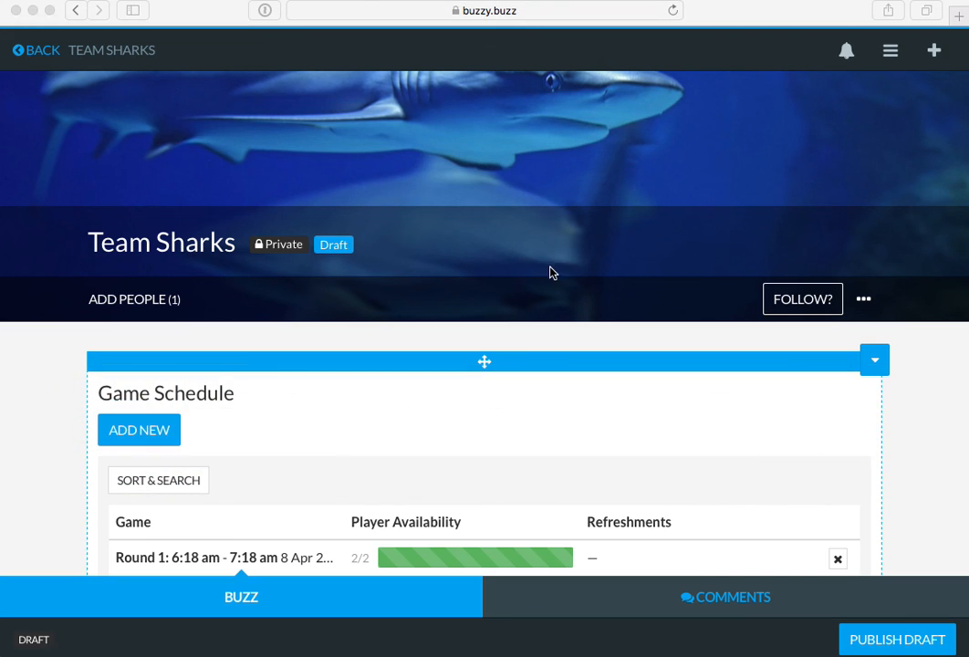